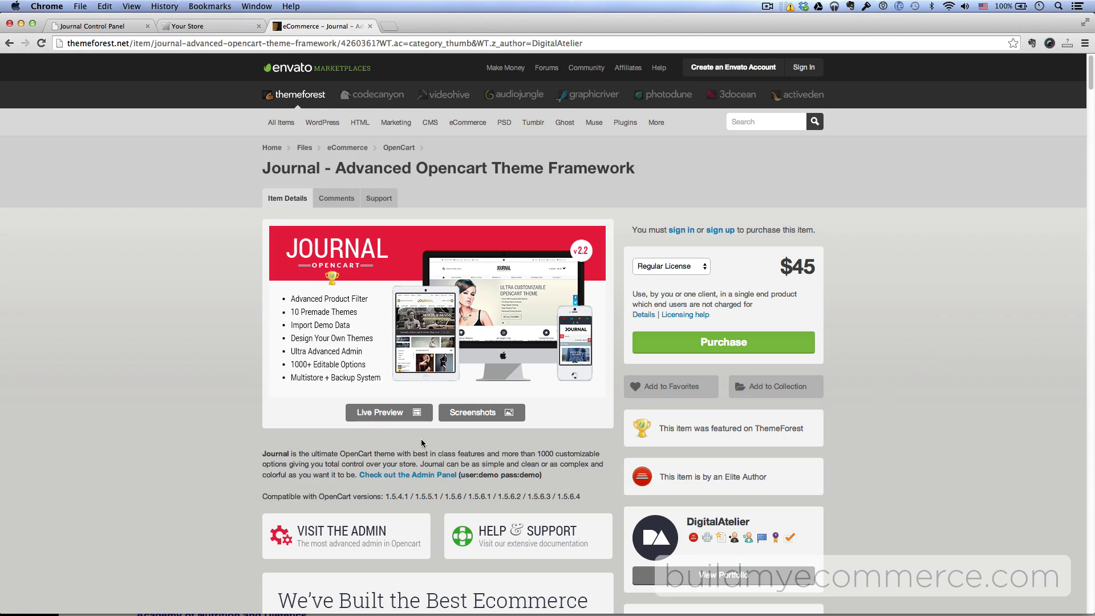
- Open the live preview of Journal demo skin 2 at journal.digital-atelier.com/2/
left_click(387, 418)
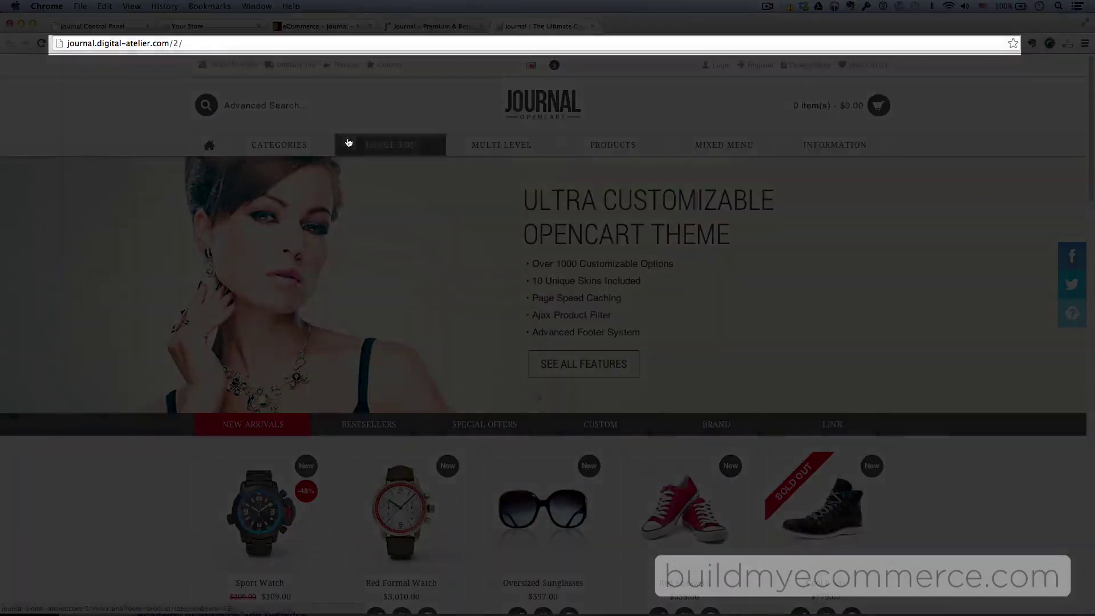
- Load demo store 2's admin login page by appending 'admin' to the store URL
left_click(229, 43)
left_click(230, 43)
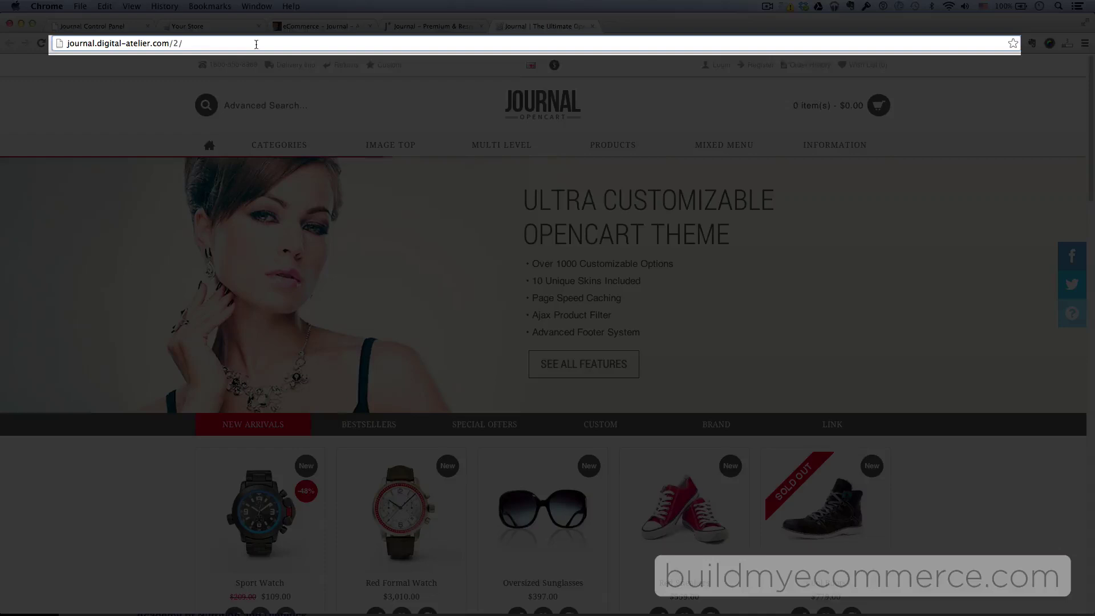
type("admin")
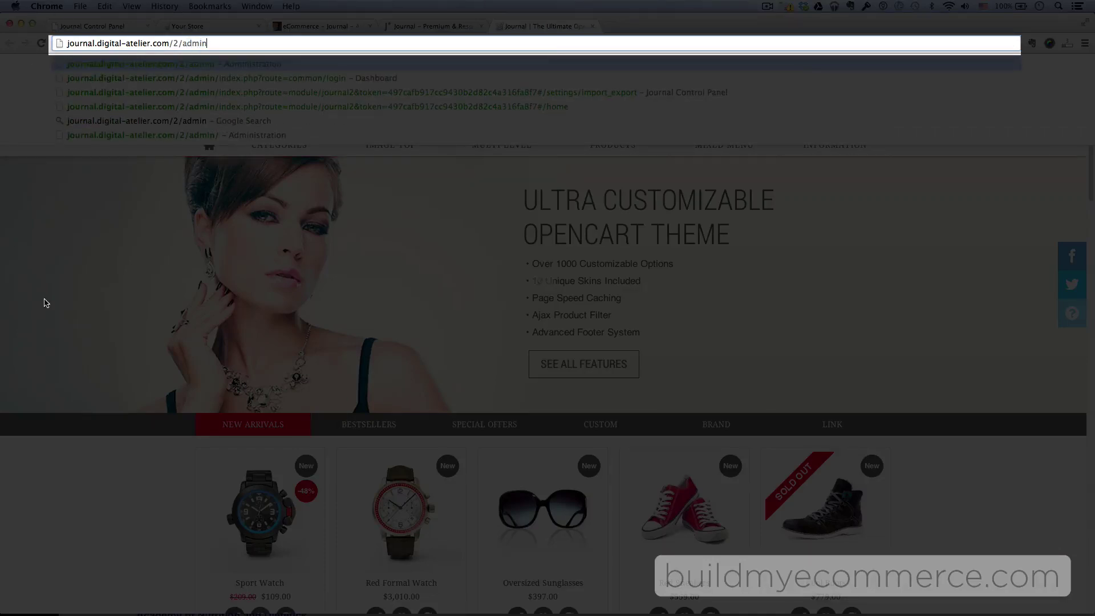
key("Escape")
key("super+a")
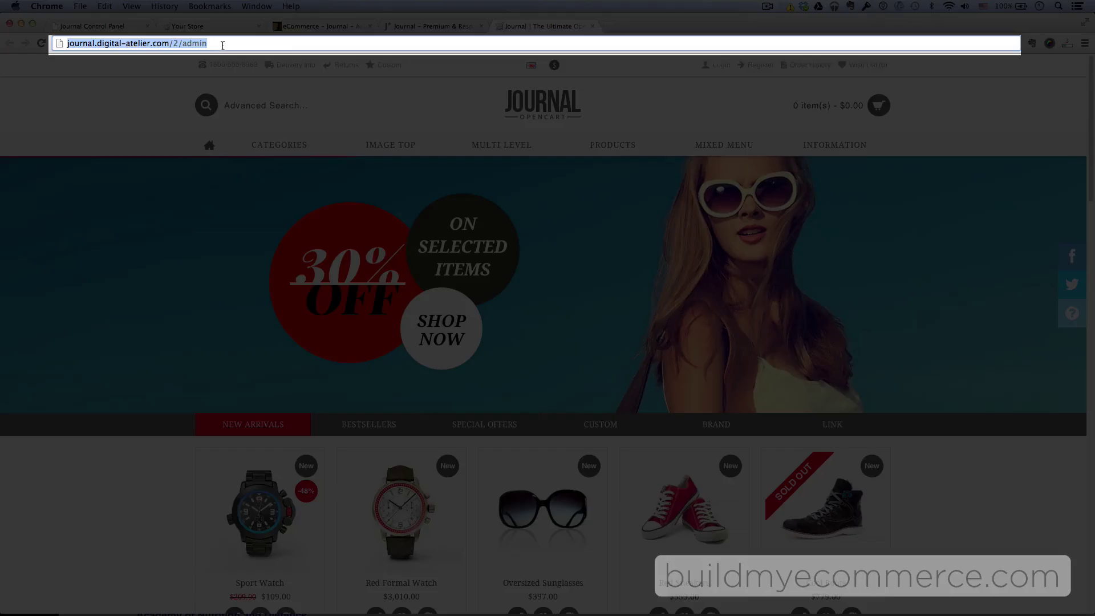
key("Return")
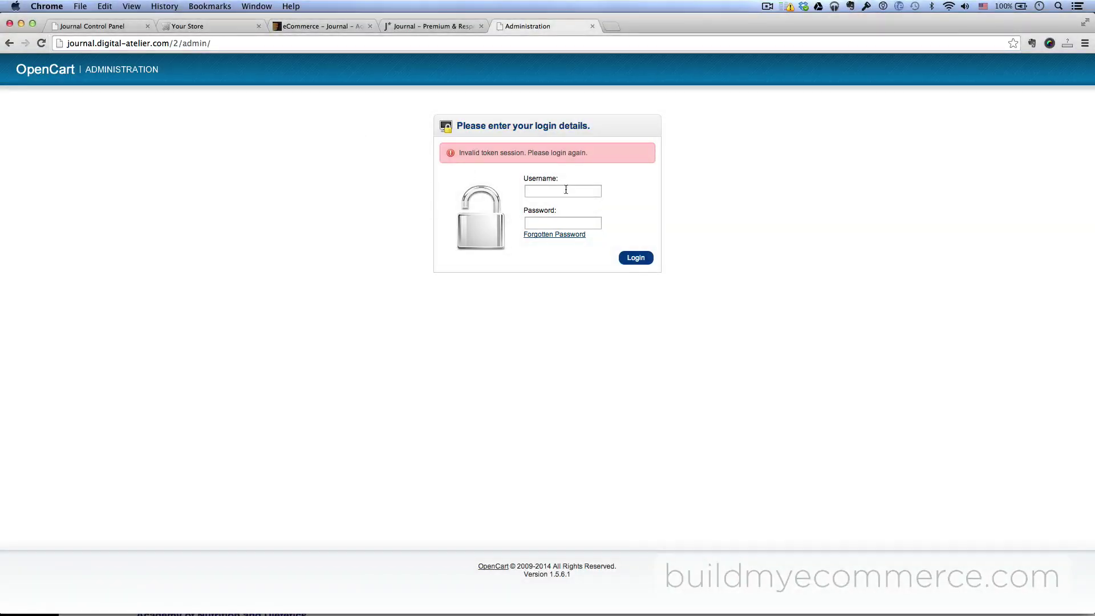
- Log in to the demo admin with the demo username and password
left_click(583, 191)
type("demo")
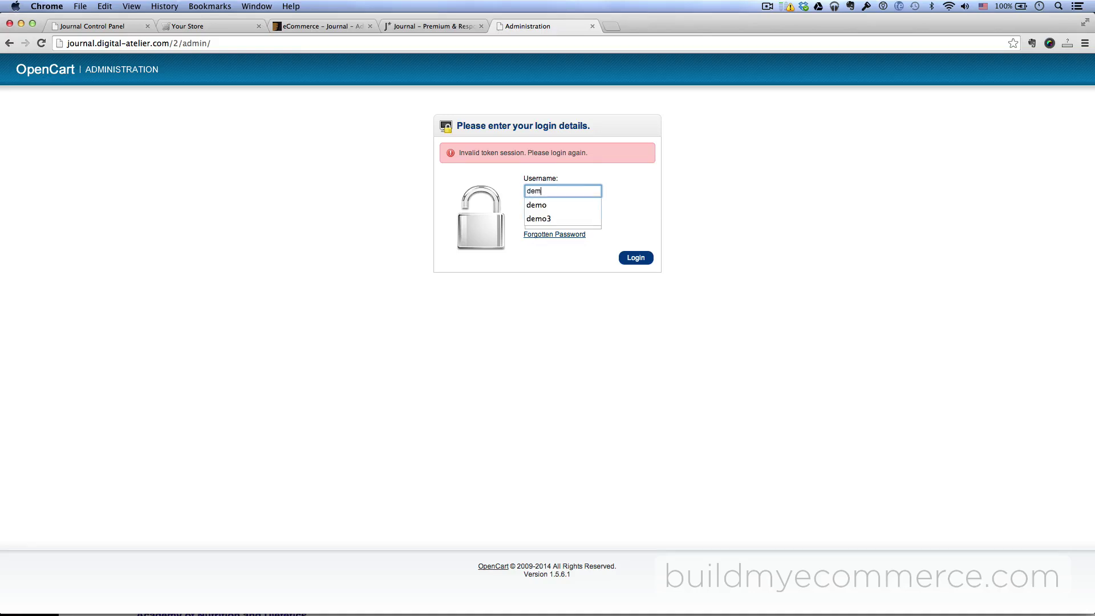
key("Tab")
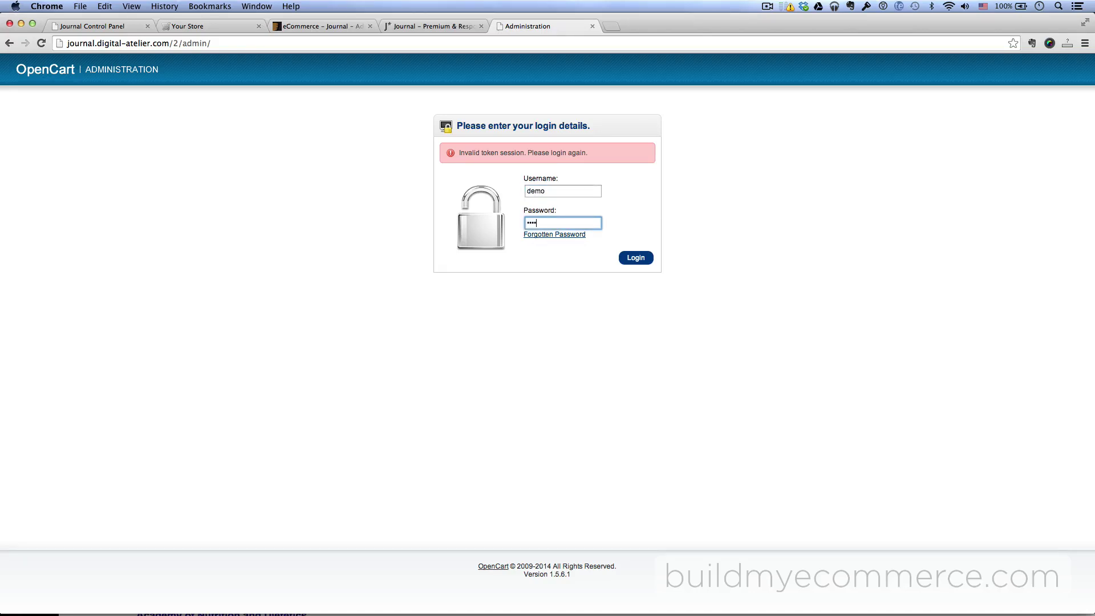
left_click(646, 259)
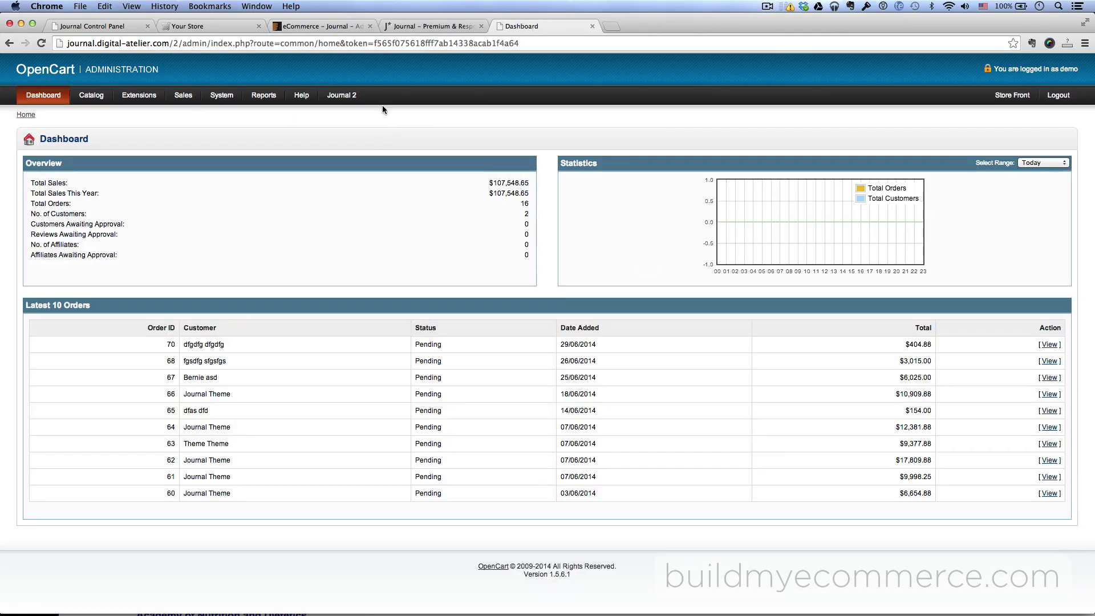
- Go to Journal 2 > Settings > Import / Export in the demo store's admin
mouse_move(342, 96)
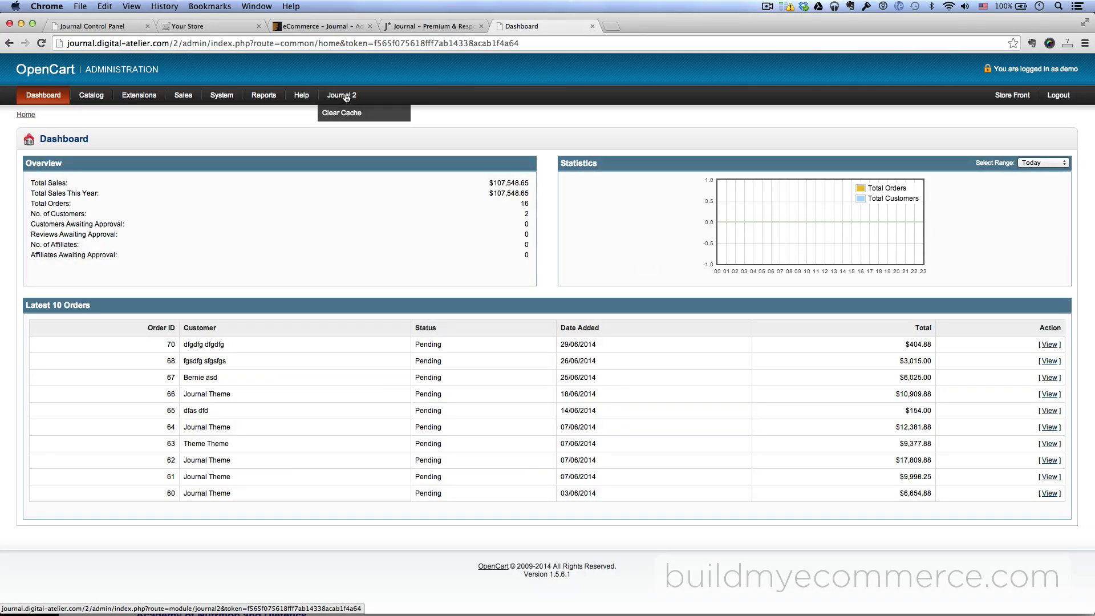
left_click(342, 96)
mouse_move(38, 175)
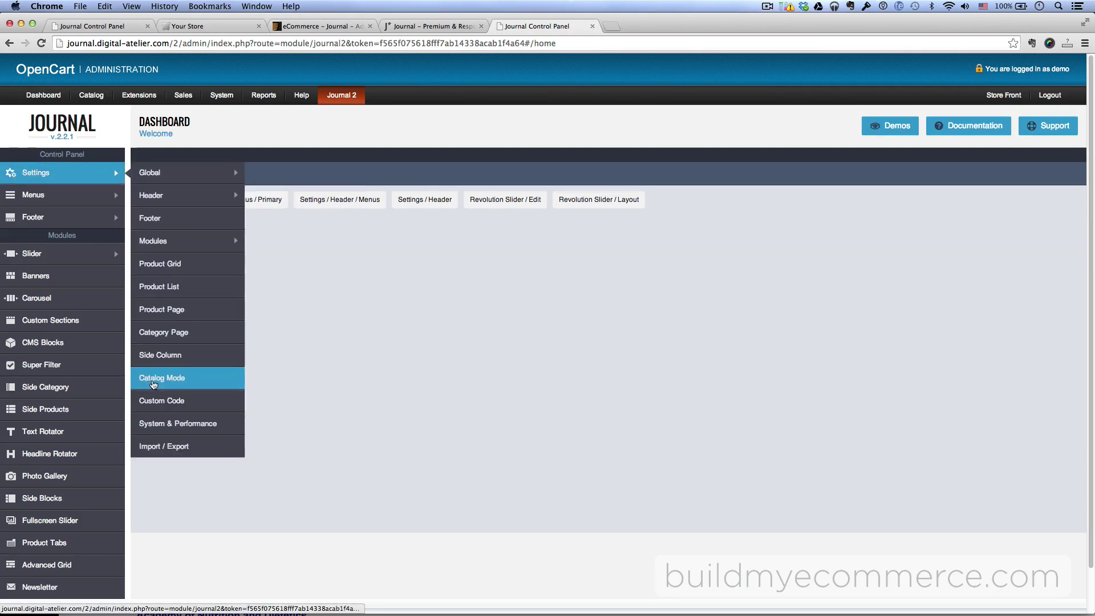
left_click(171, 446)
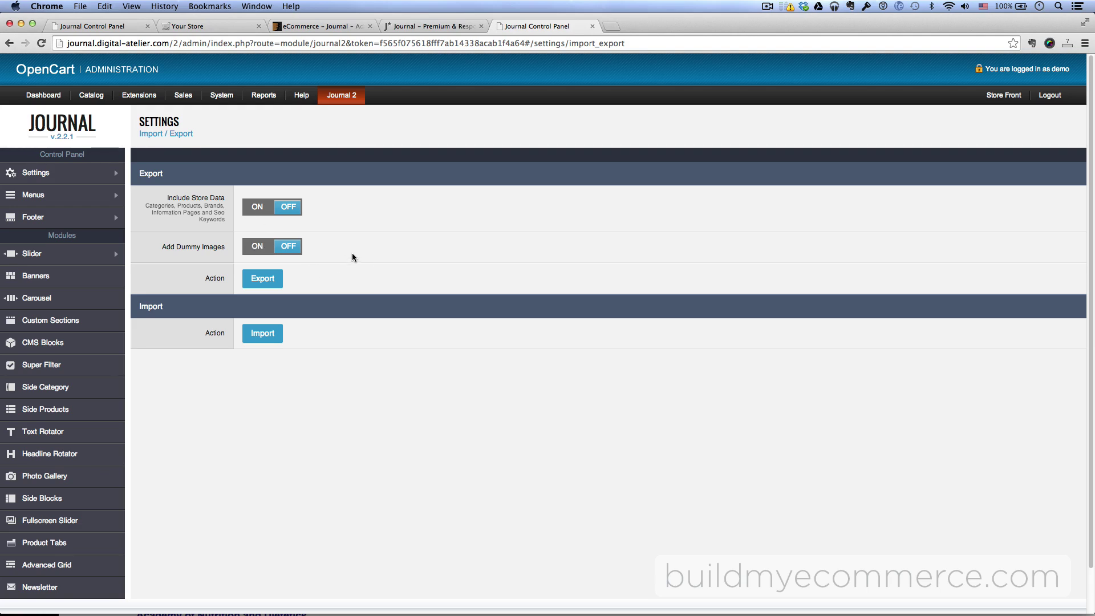
- Export the demo store data and locate 2014-06-29_15-01-33_backup.sql in Downloads
left_click(266, 280)
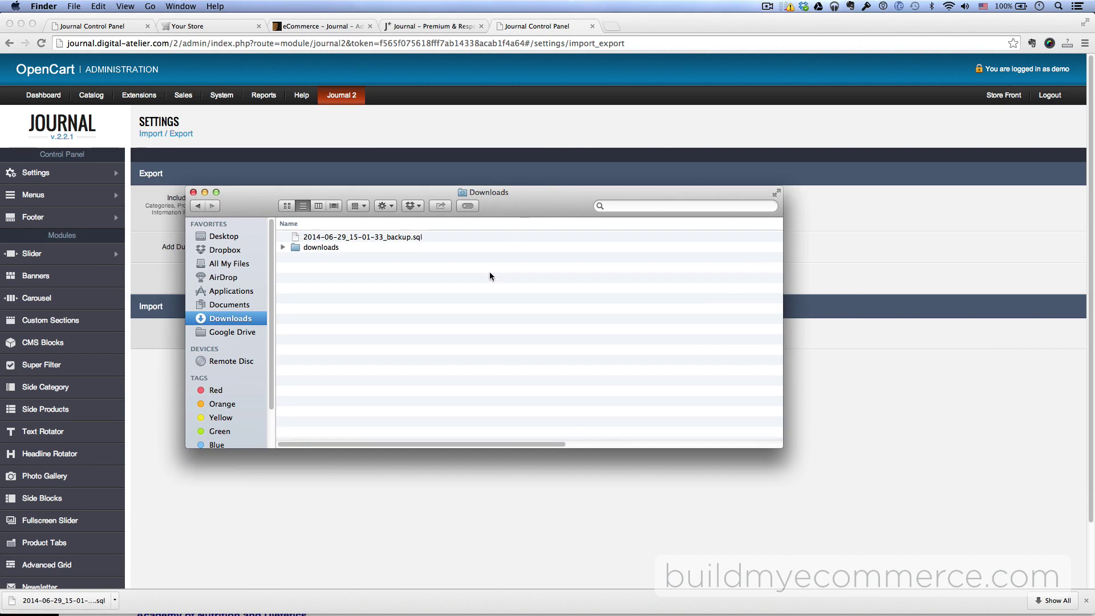
left_click(402, 238)
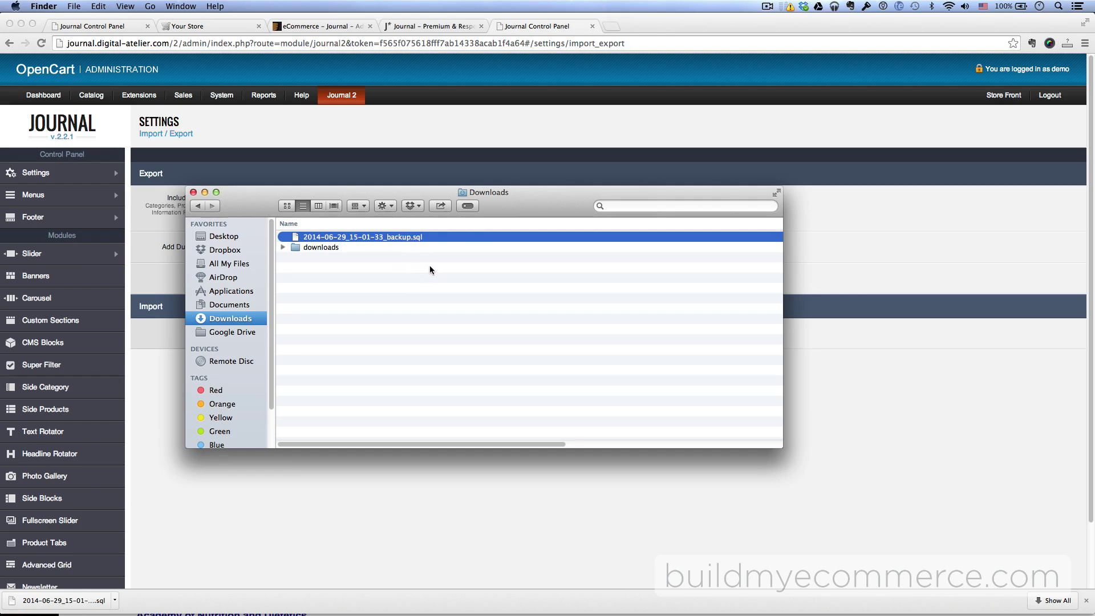
left_click_drag(502, 193, 1092, 248)
key("super+h")
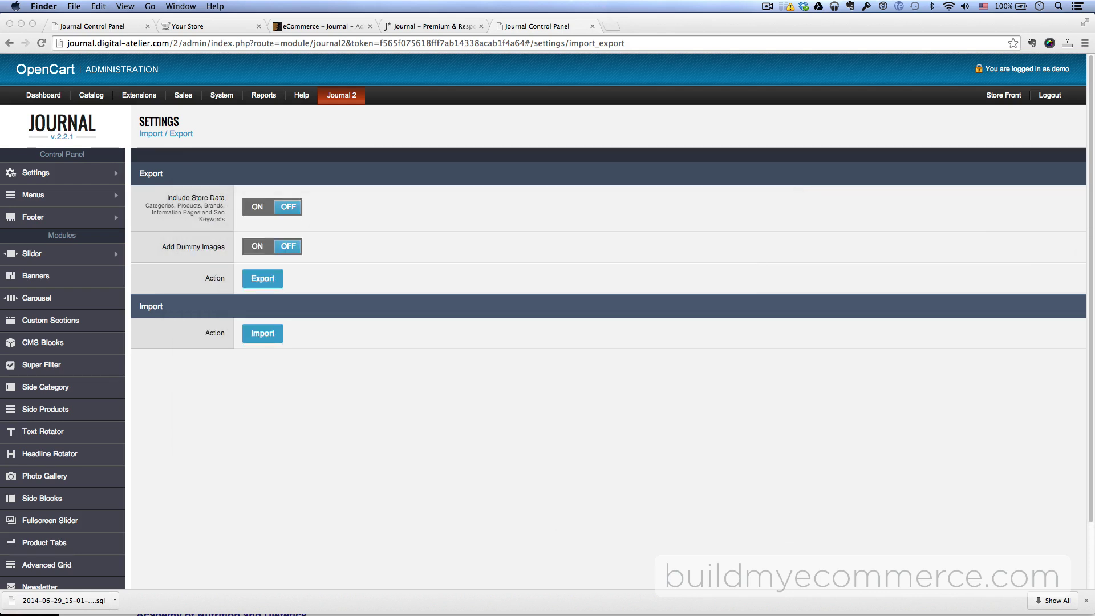
- In your own store's admin tab, go to Journal 2 Settings > Import / Export
left_click(88, 25)
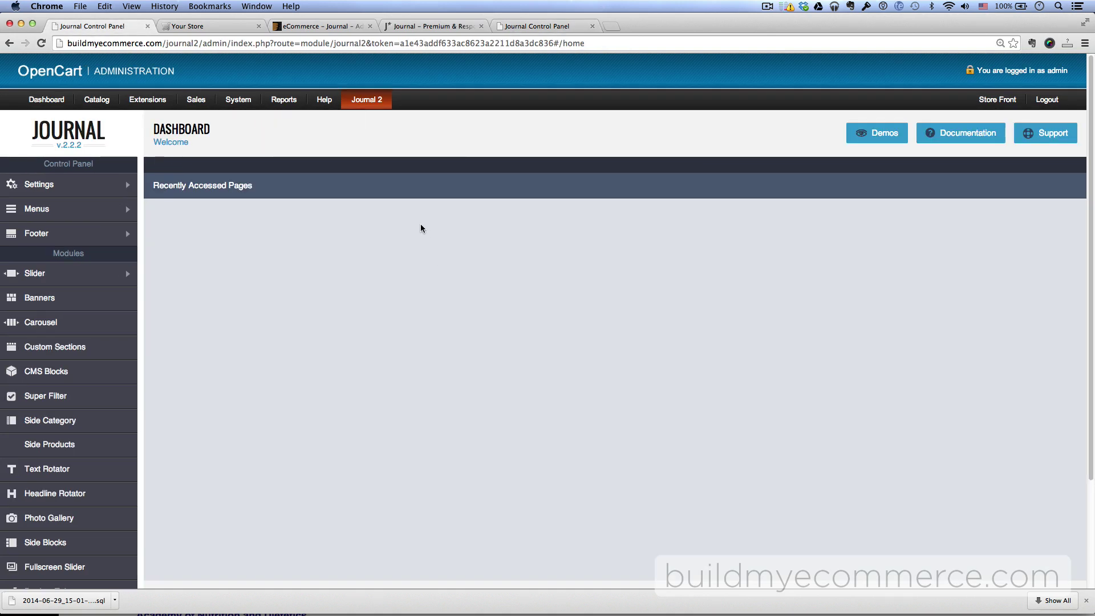
mouse_move(103, 185)
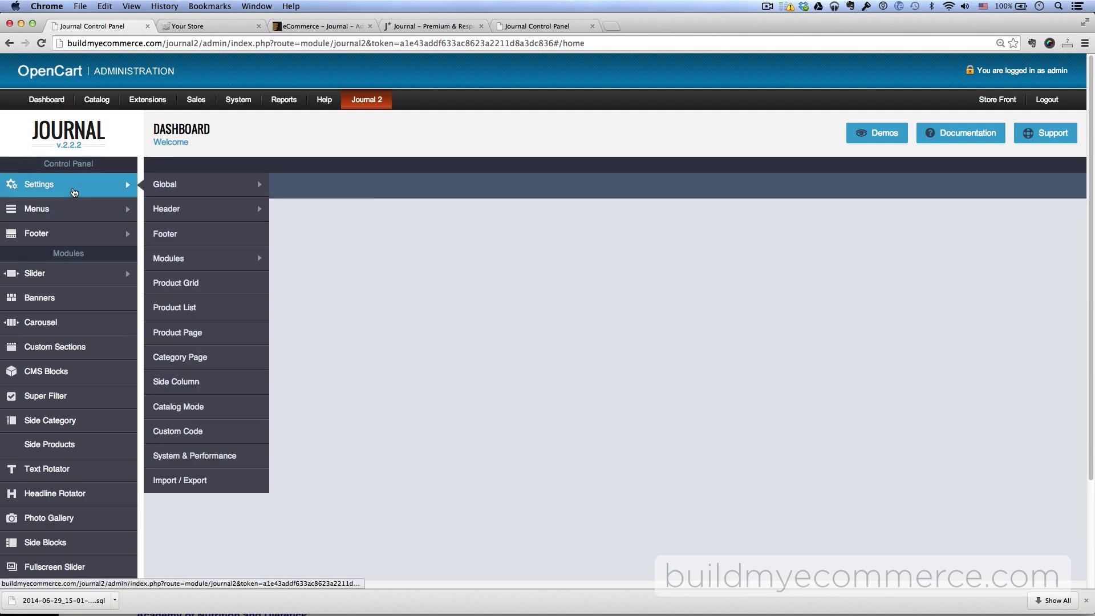
mouse_move(204, 189)
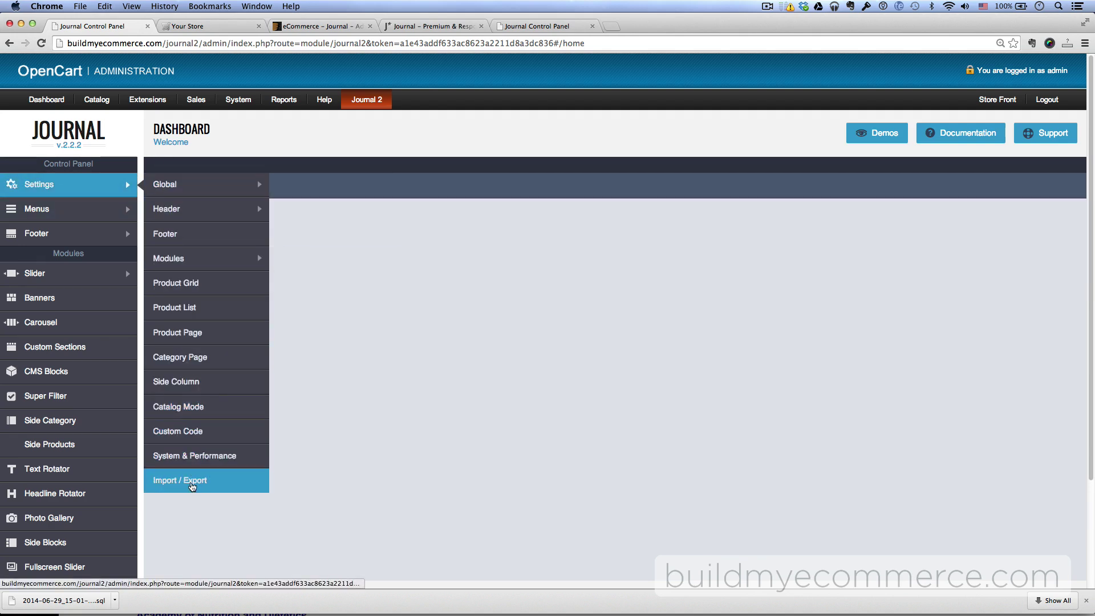
left_click(191, 483)
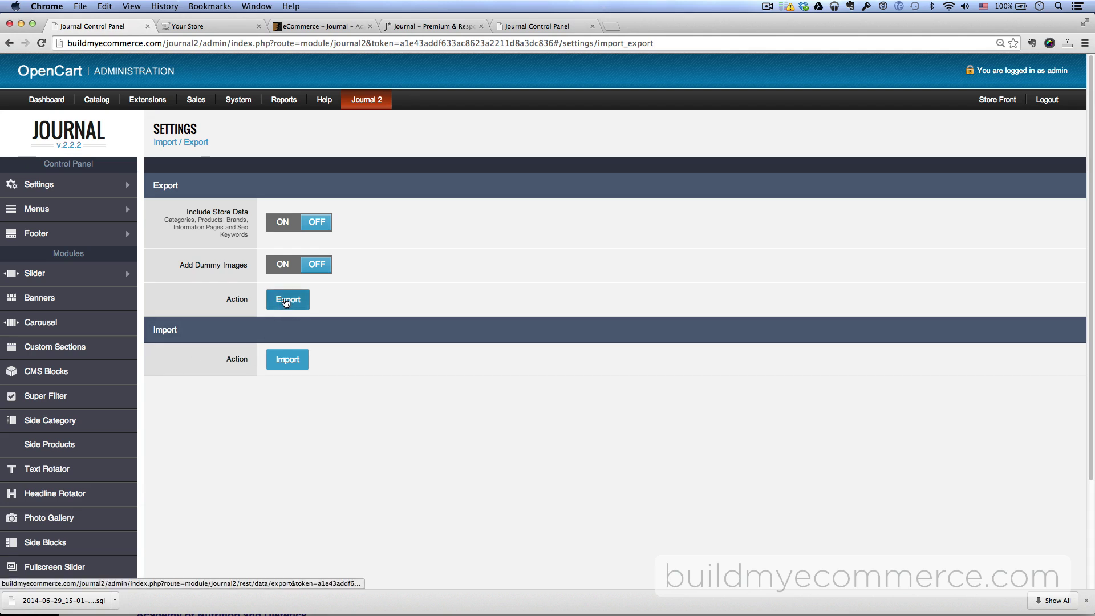
- Restore your store's database from the 2014-06-29_15-01-33_backup.sql file using Import
left_click(289, 363)
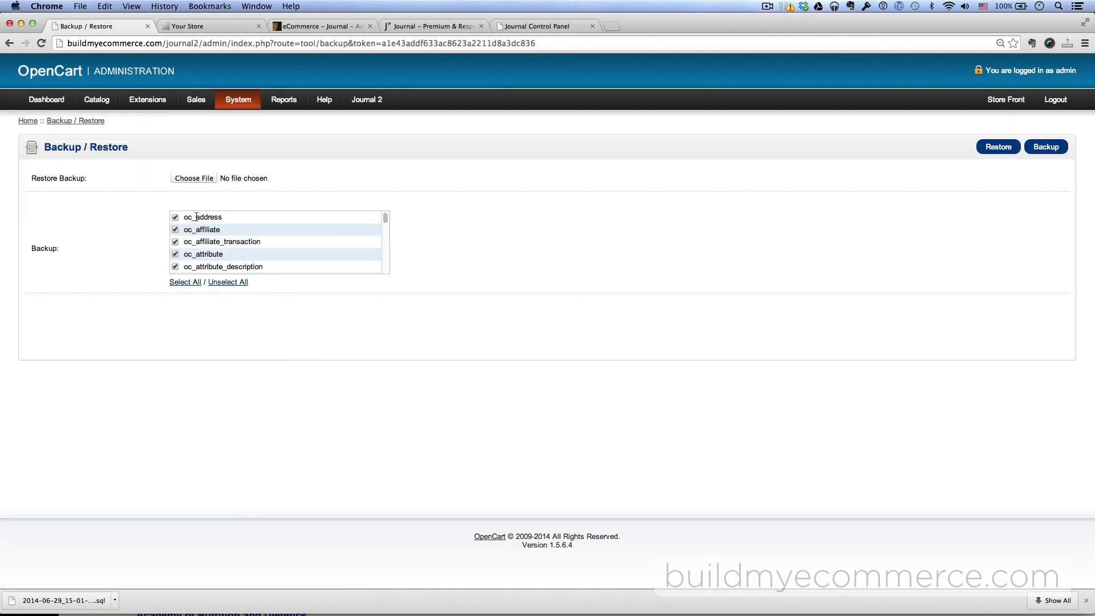
left_click_drag(386, 220, 351, 190)
left_click(197, 179)
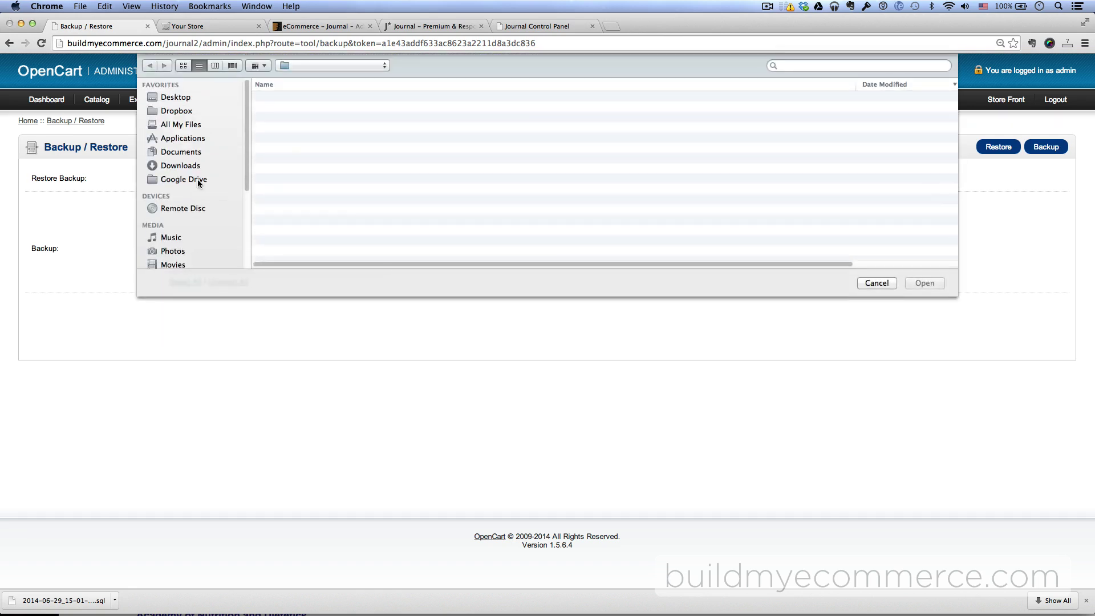
left_click(340, 98)
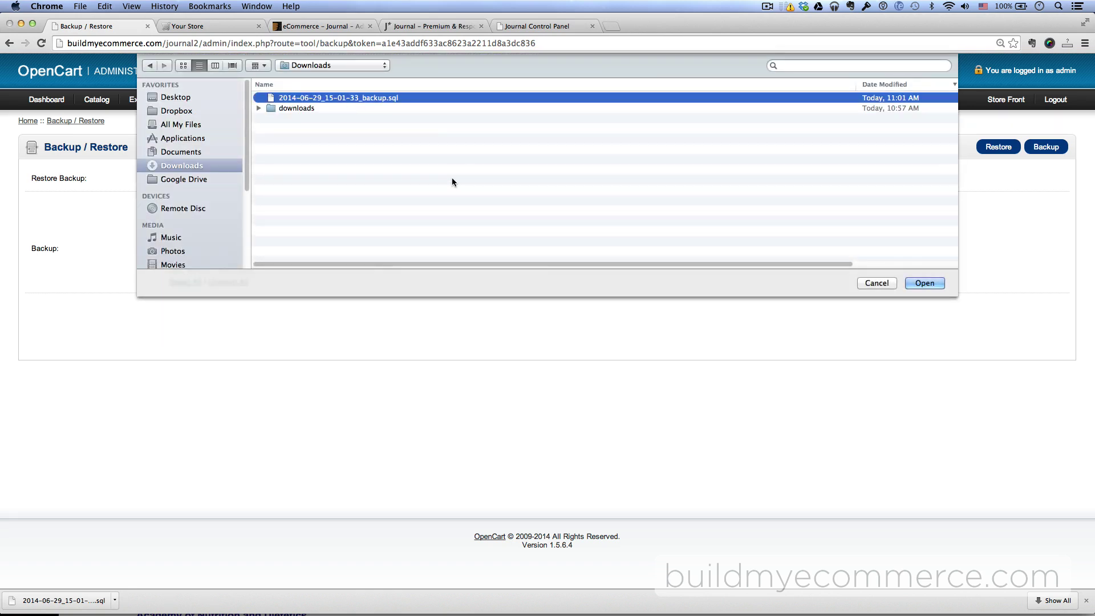
left_click(926, 283)
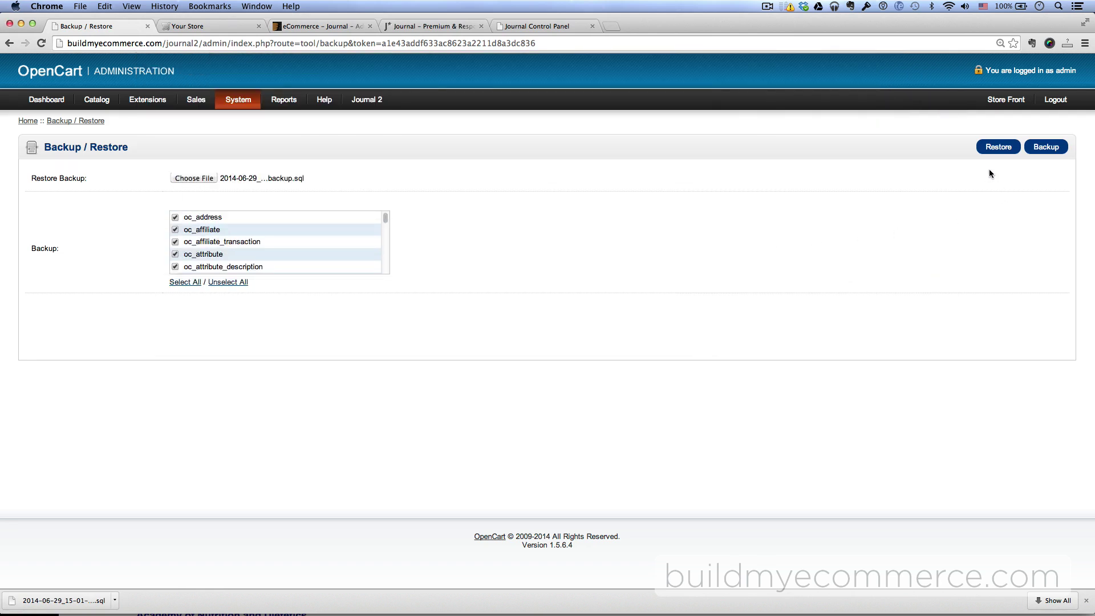
left_click(999, 147)
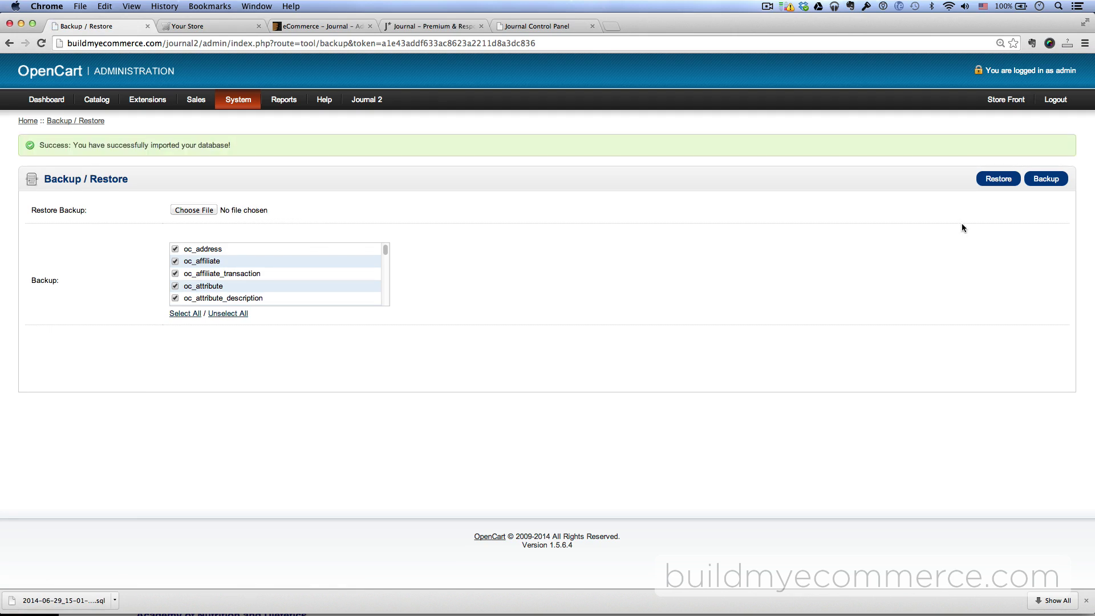
- Open your own storefront and scroll through the imported demo slider, products and banners
left_click(1003, 101)
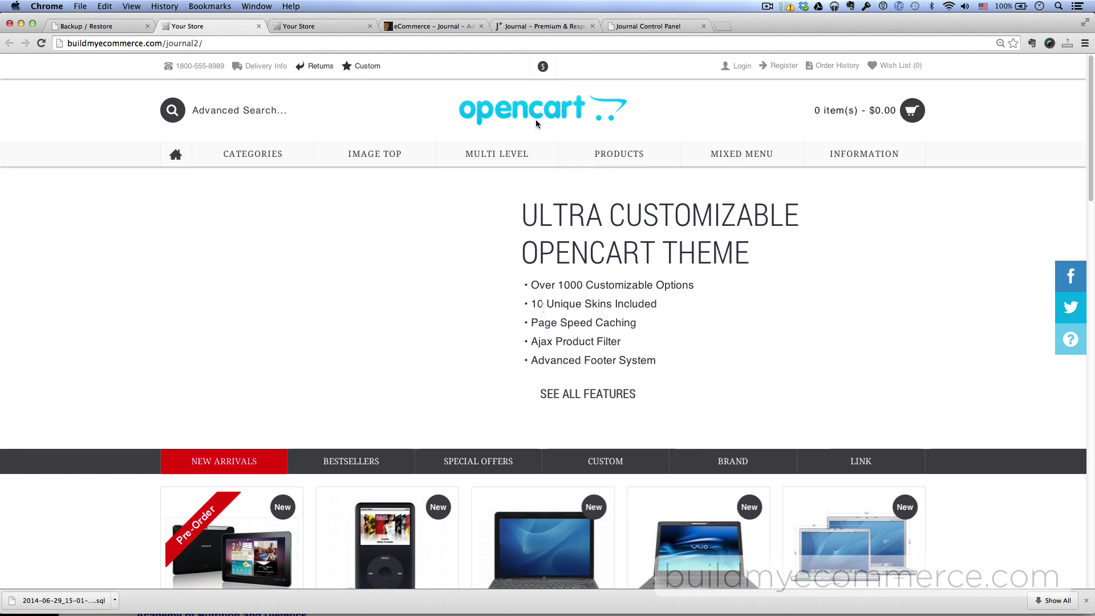
scroll(907, 314, "down", 5)
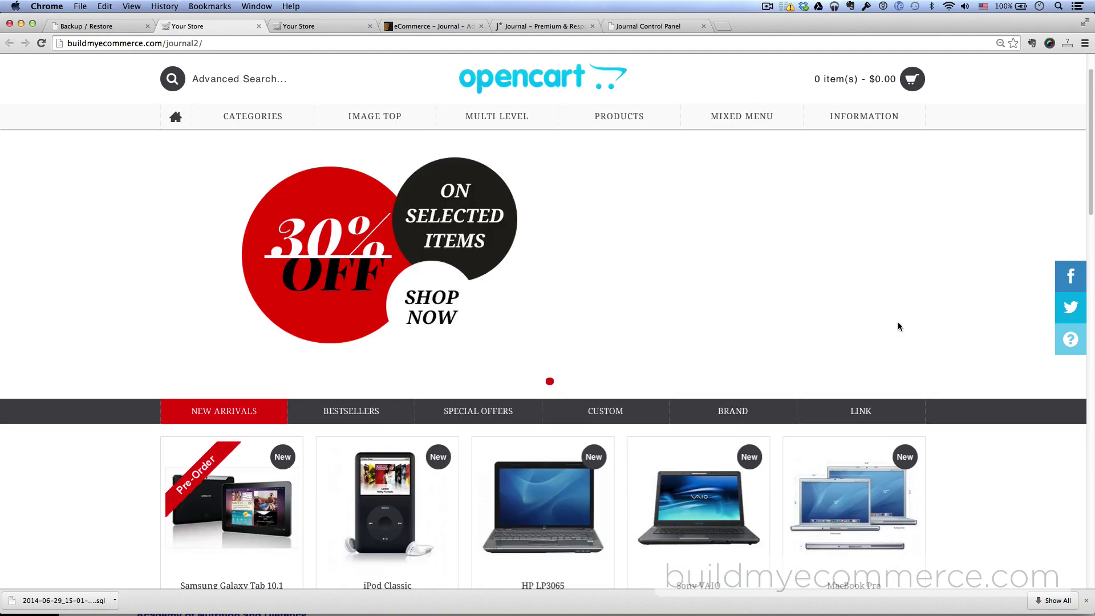
scroll(900, 327, "down", 20)
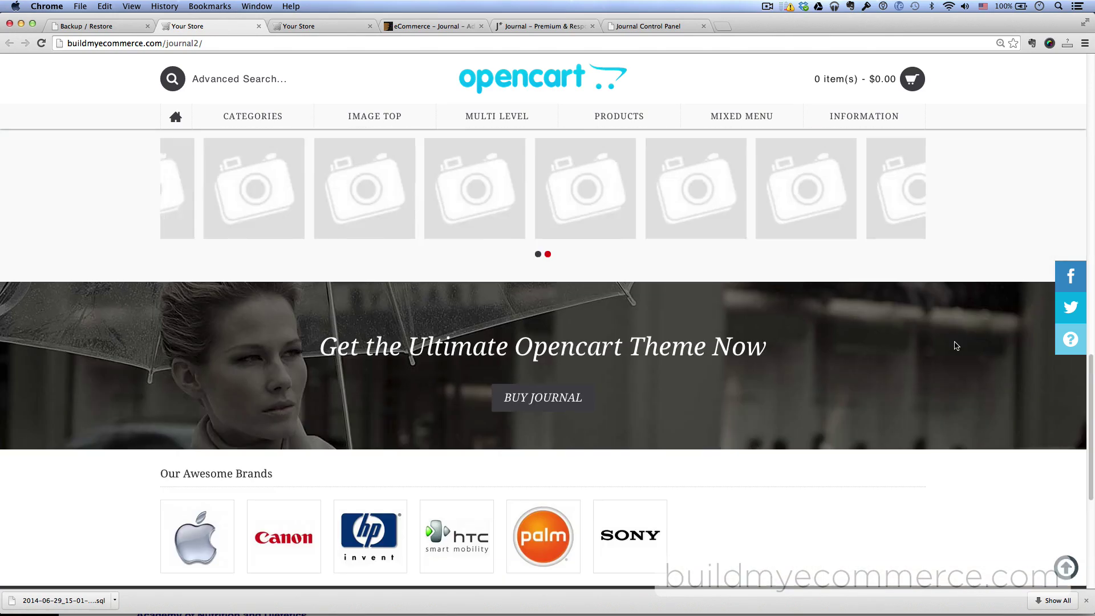
scroll(956, 346, "down", 5)
scroll(956, 347, "up", 15)
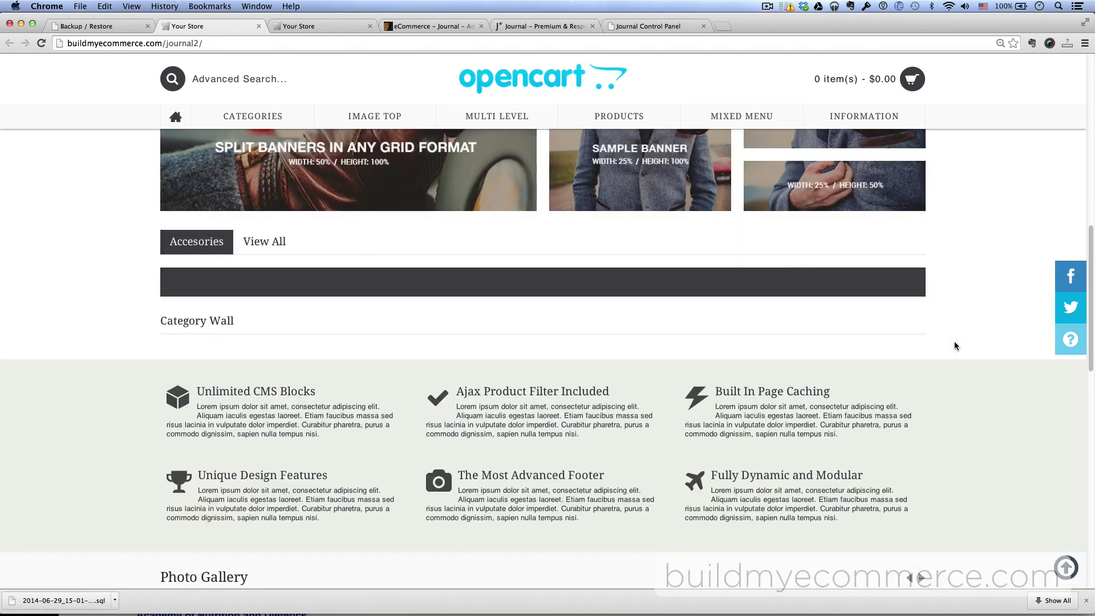
scroll(956, 347, "up", 10)
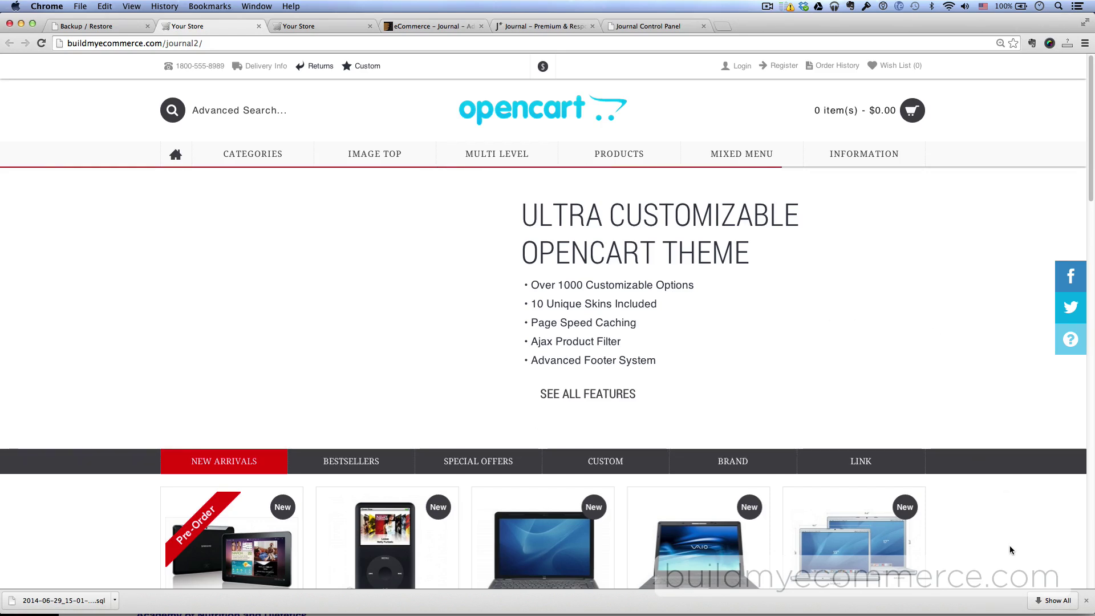
scroll(1009, 545, "down", 6)
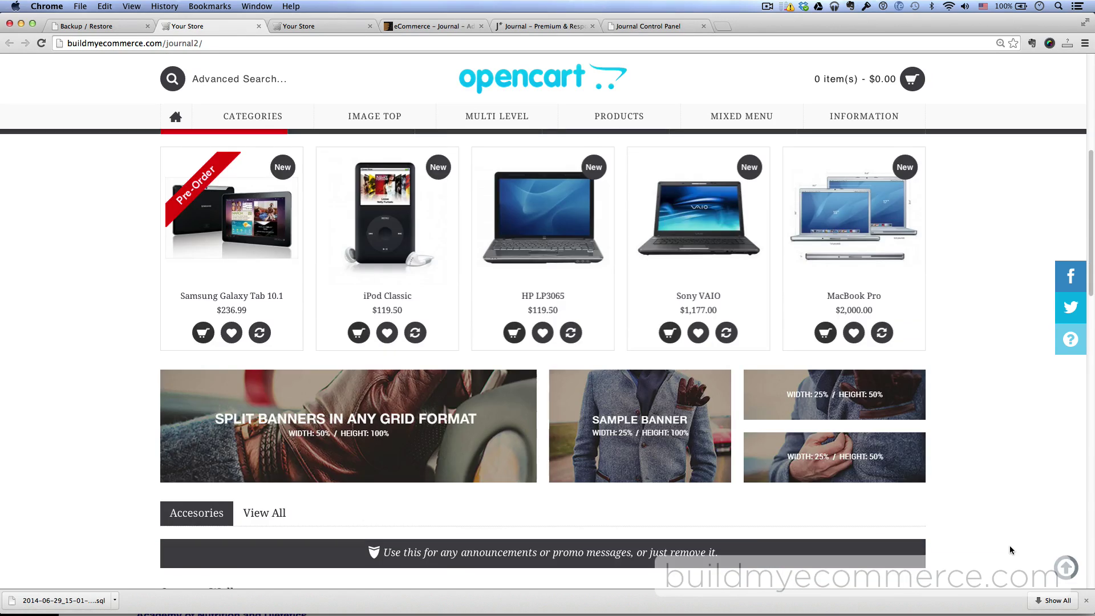
scroll(1010, 550, "down", 5)
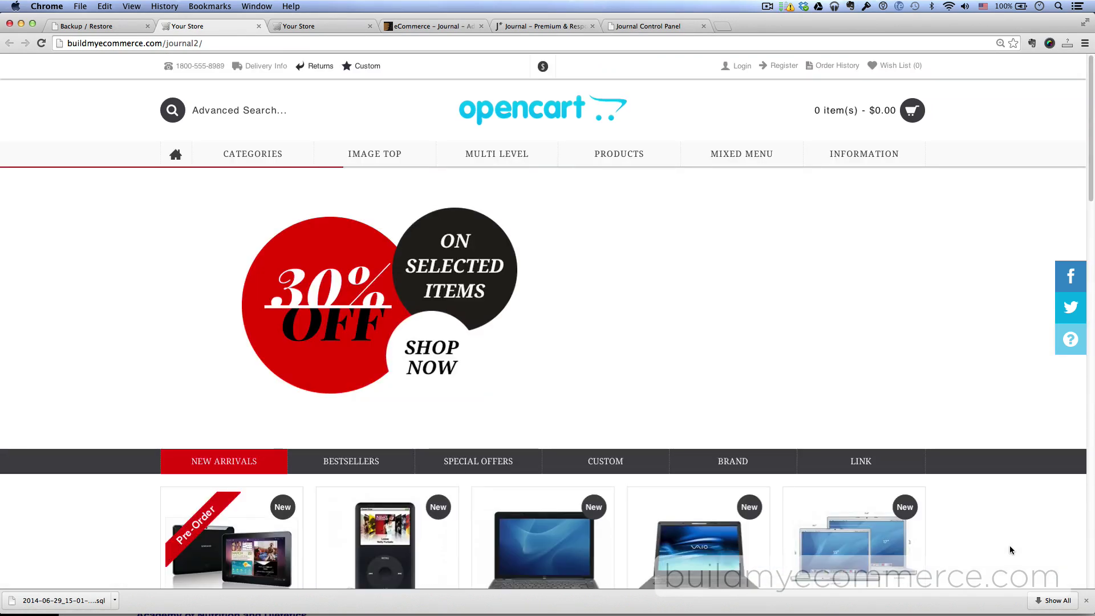